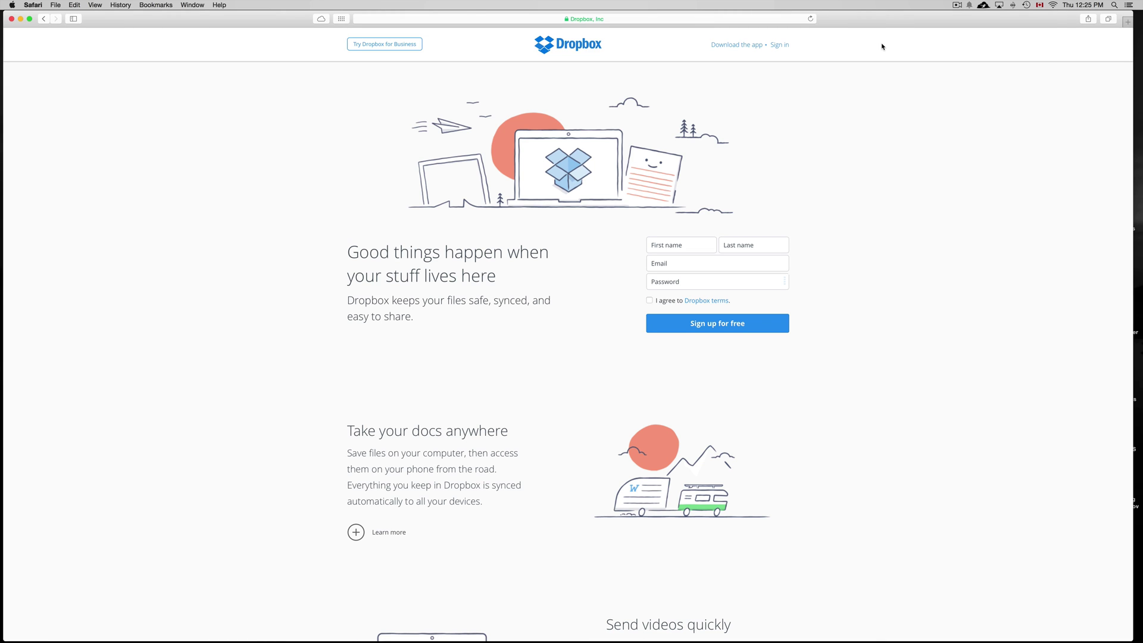
Dismiss Safari's suggestions over the signup form and open Dropbox's Sign in dialog
left_click(676, 19)
left_click(942, 110)
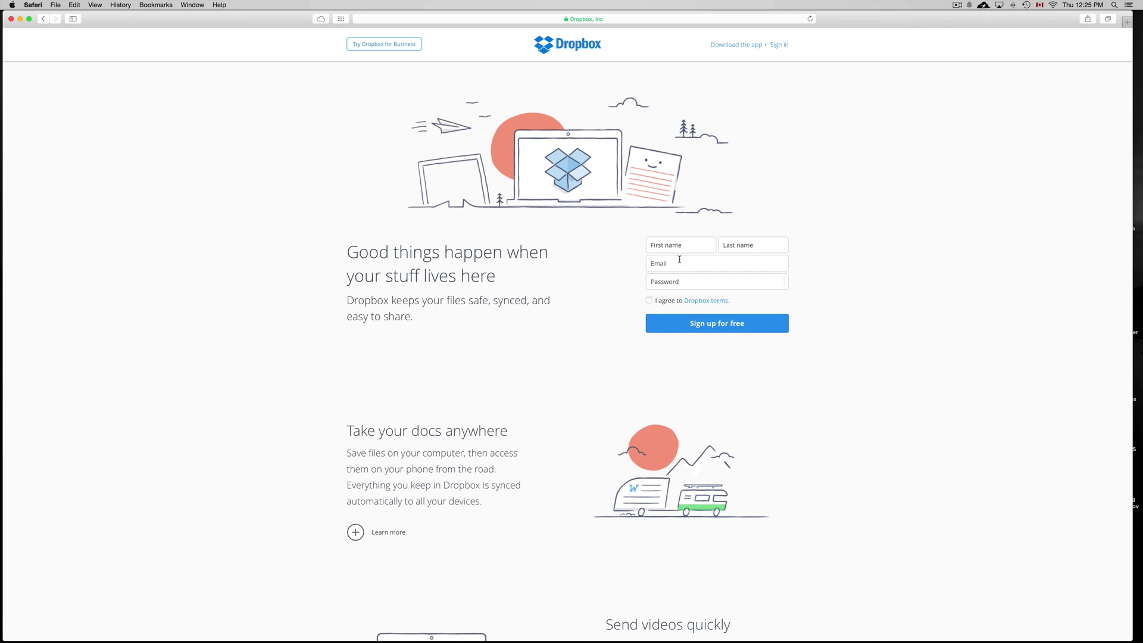
left_click(694, 246)
key("Tab")
key("Tab")
key("Tab")
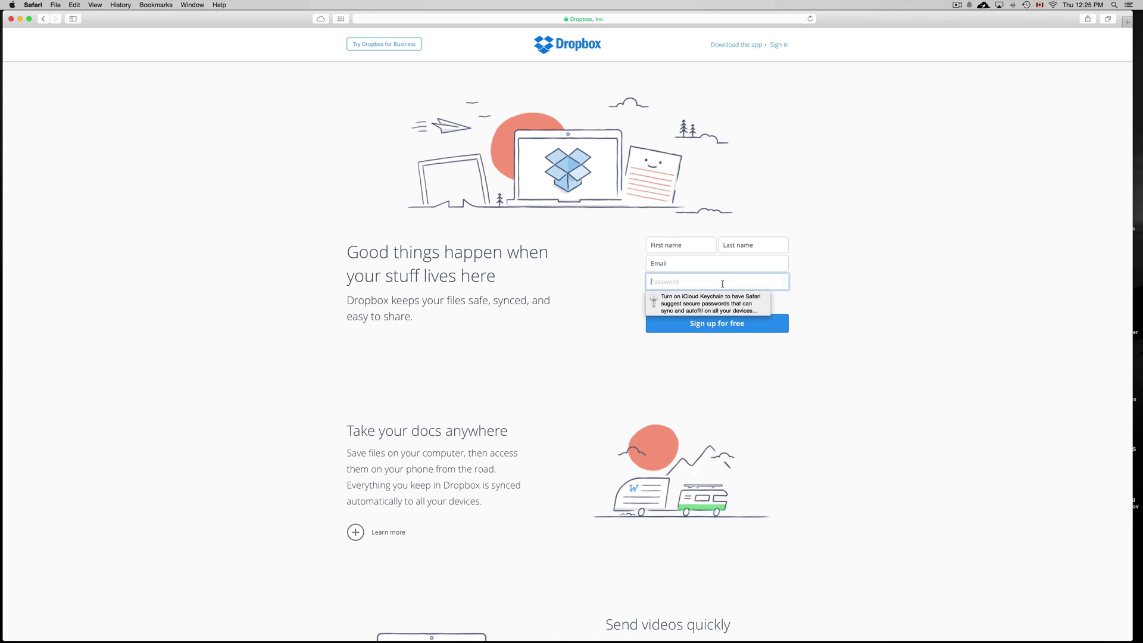
left_click(907, 287)
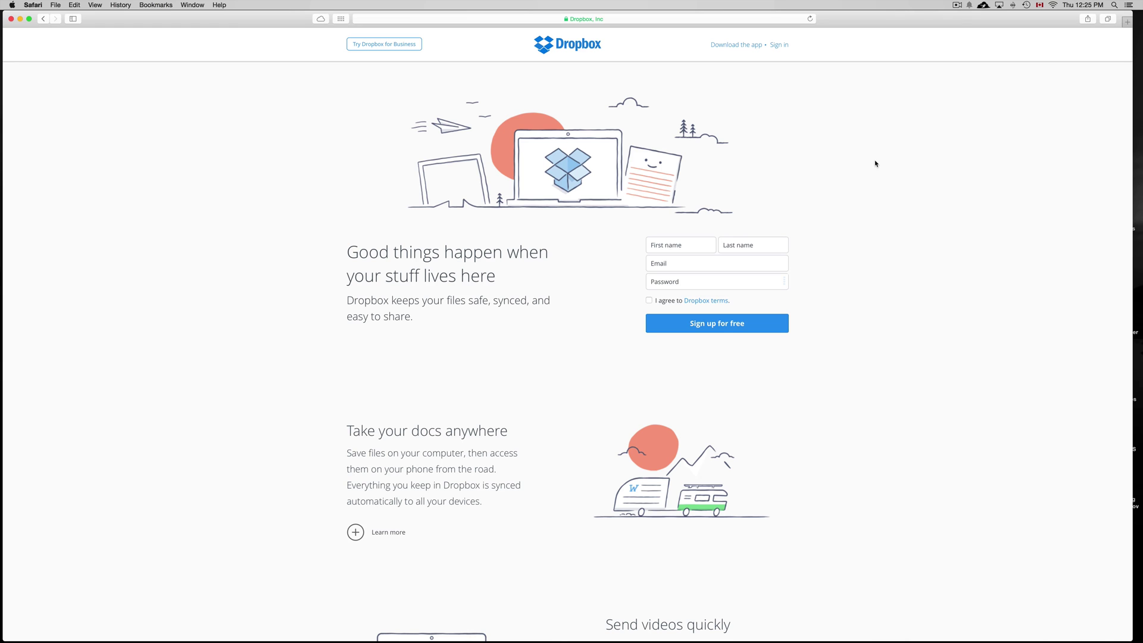
left_click(782, 47)
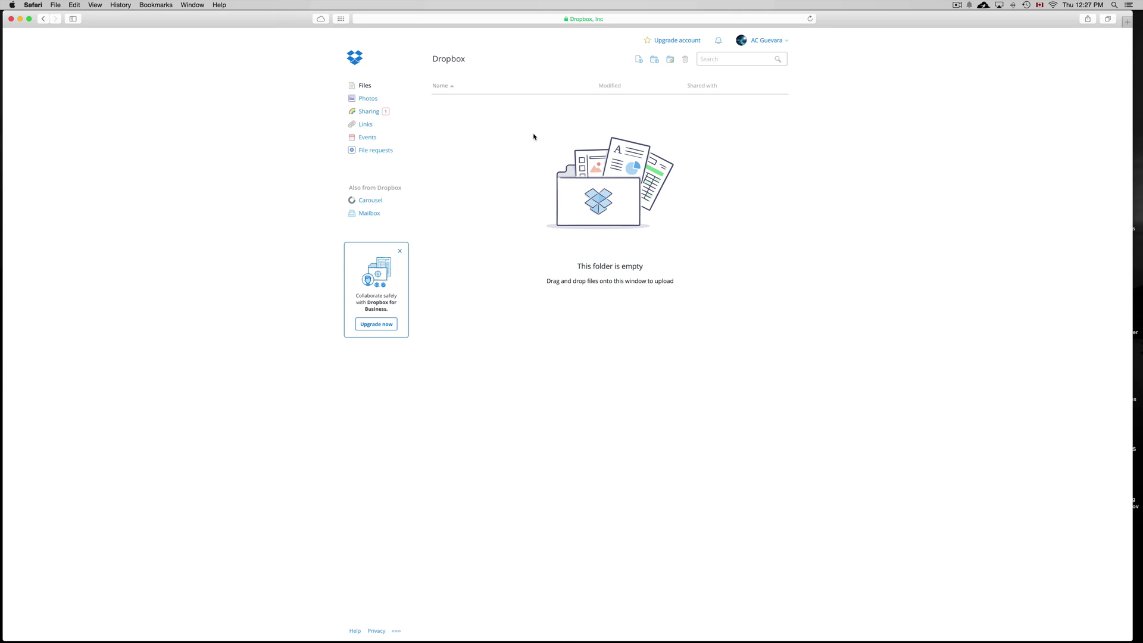
Reload the Files view to show the empty top-level Dropbox folder
left_click(366, 87)
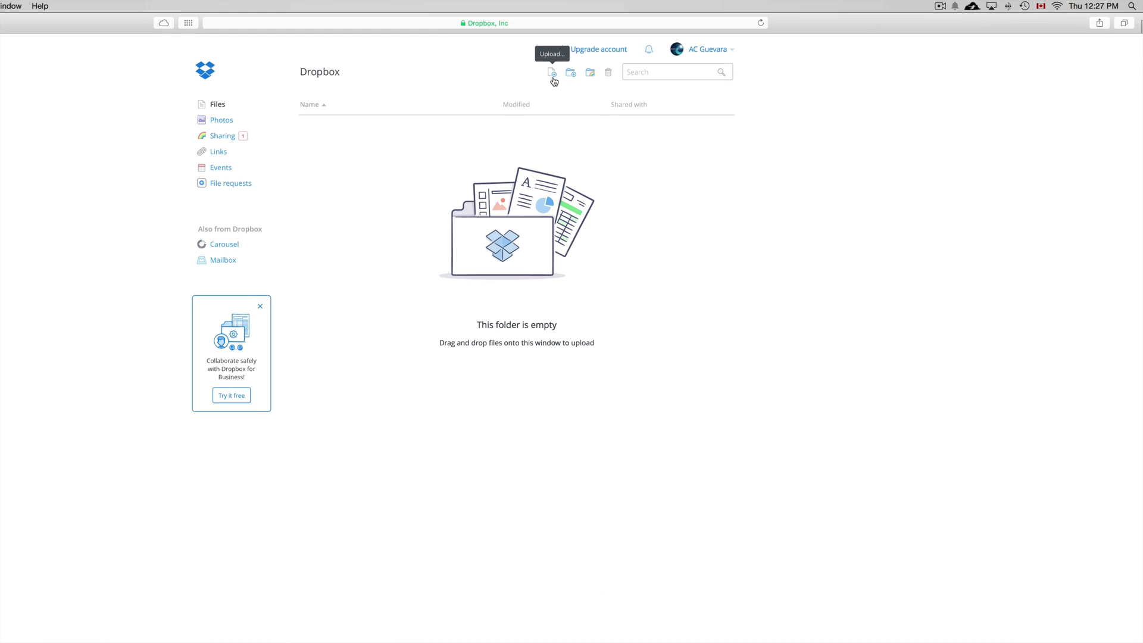
Upload logo_large.gif from the Desktop into the top-level Dropbox folder
left_click(554, 78)
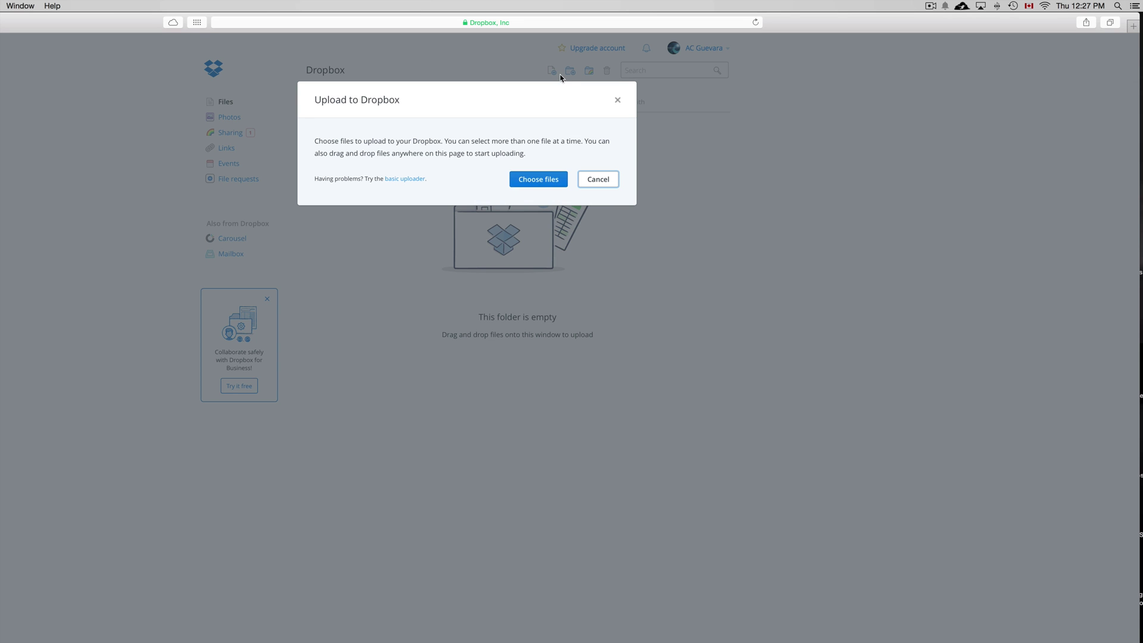
left_click(545, 182)
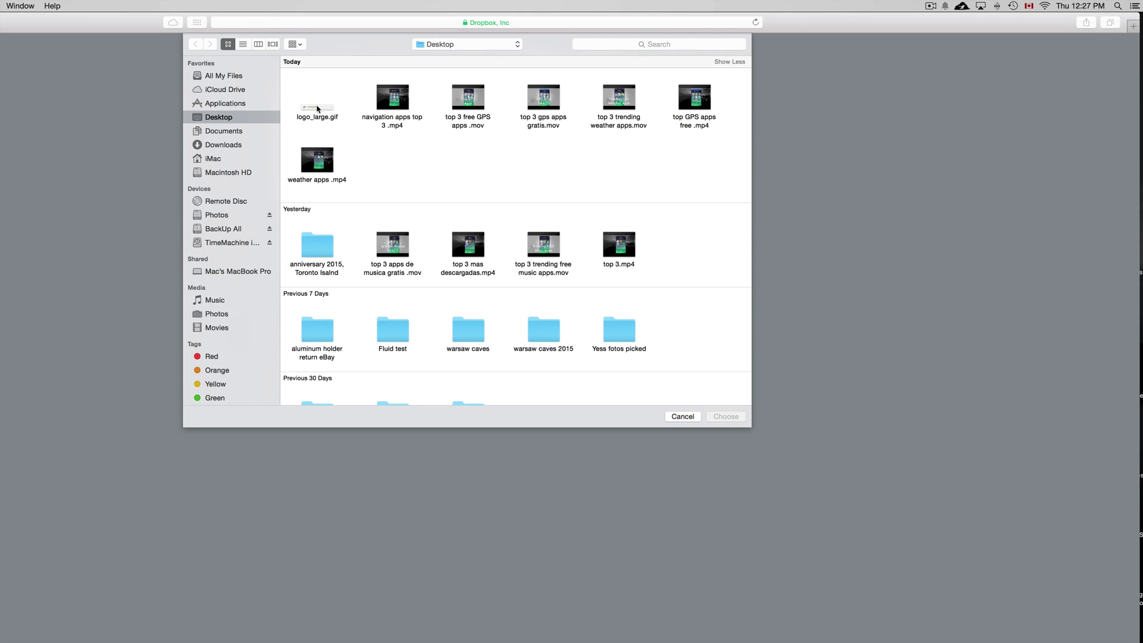
left_click(317, 109)
left_click(726, 416)
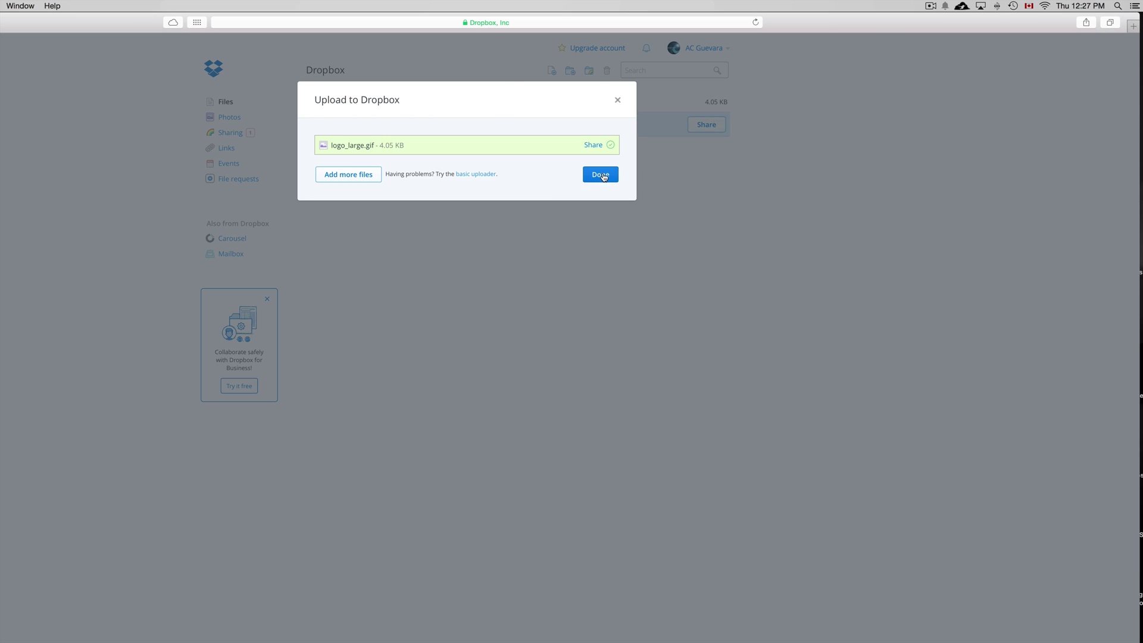
left_click(601, 175)
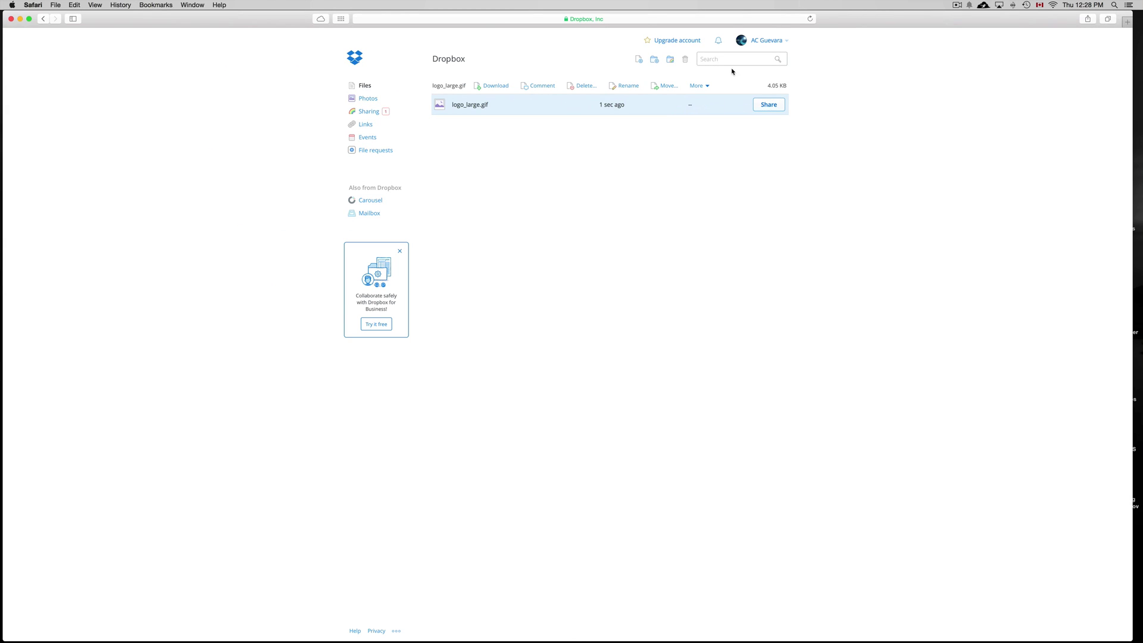
left_click(786, 41)
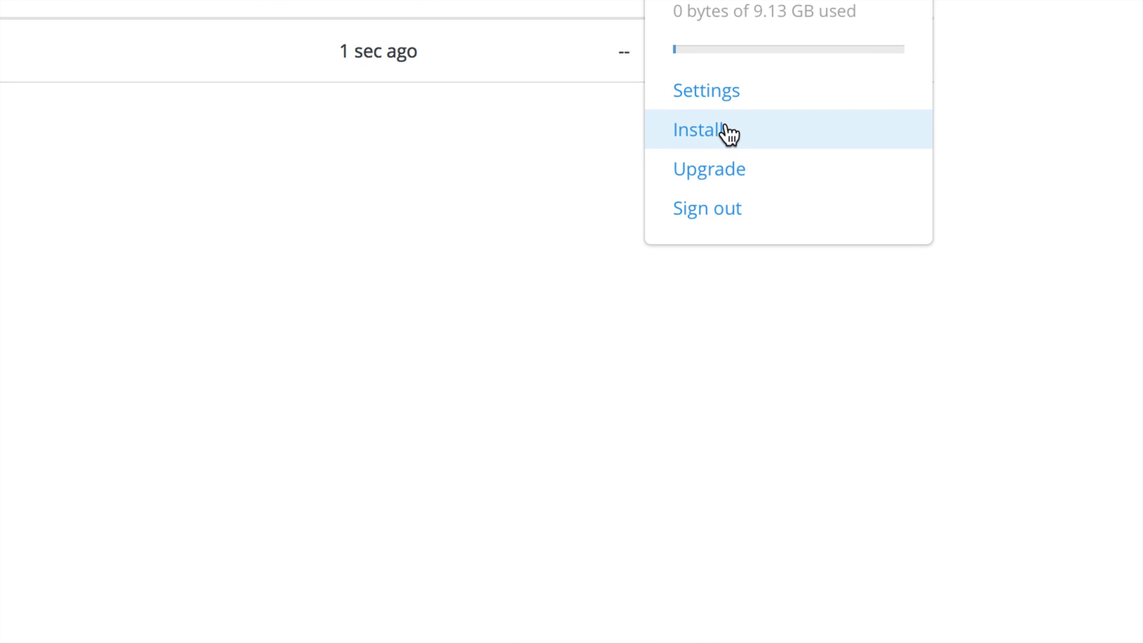
Go to the Install page and start the free Dropbox for Mac download
left_click(702, 126)
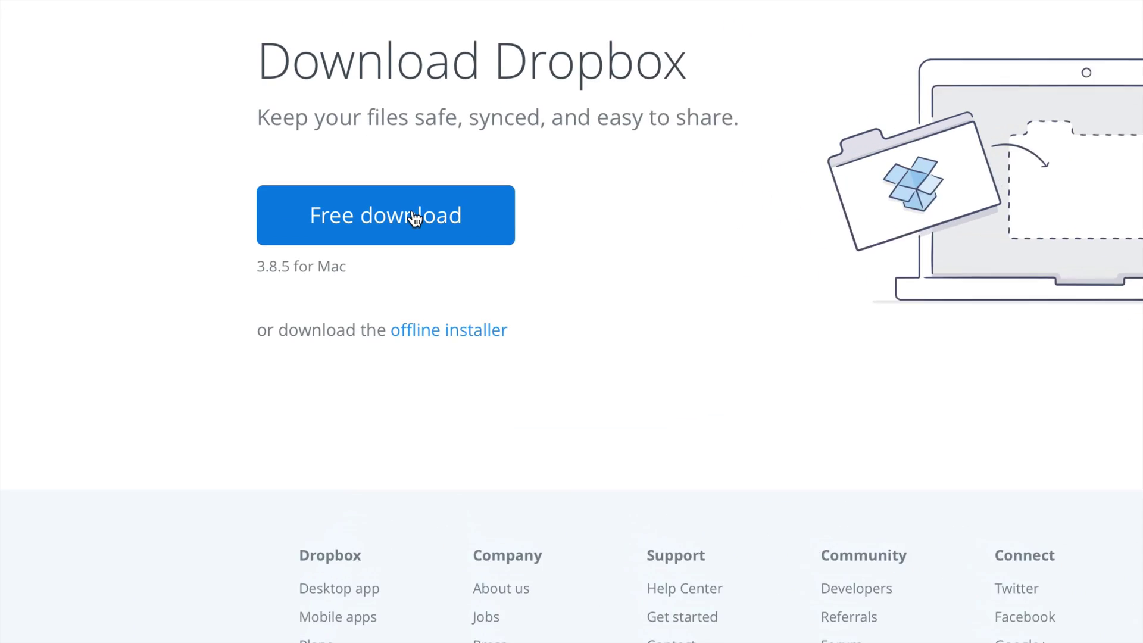
left_click(367, 222)
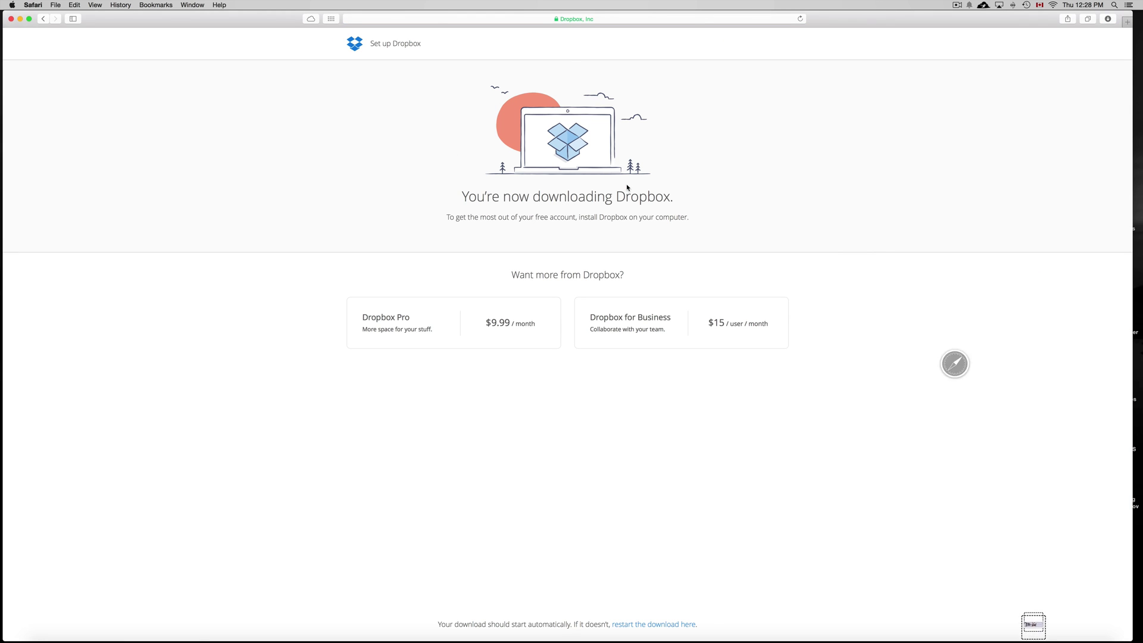
Open DropboxInstaller.dmg from Downloads, launch the installer and approve opening it
left_click(1108, 18)
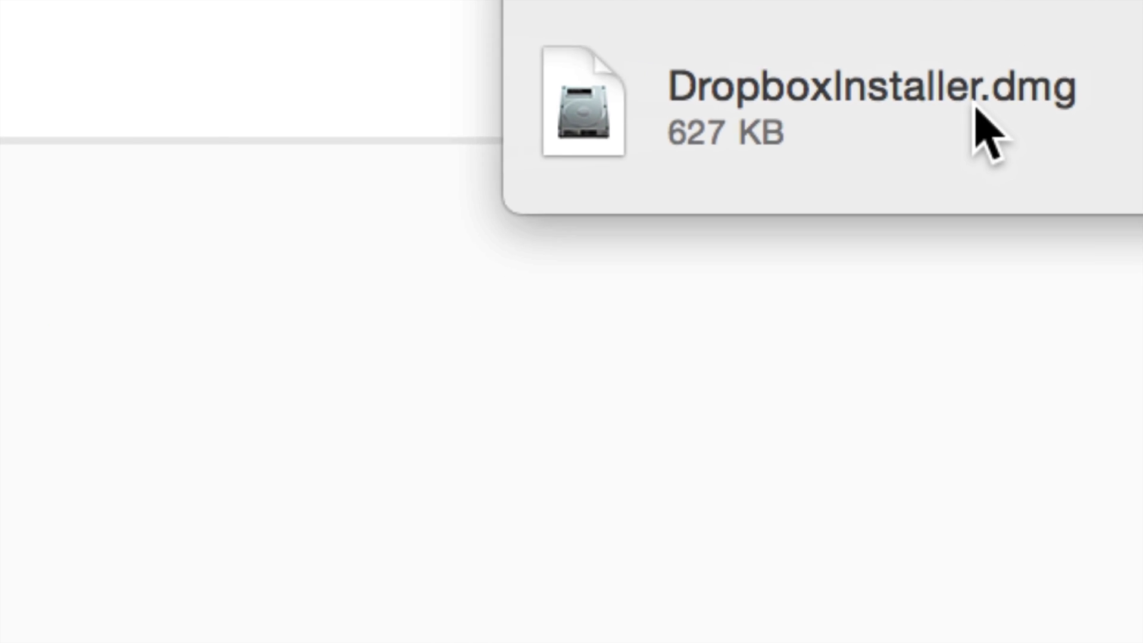
double_click(911, 107)
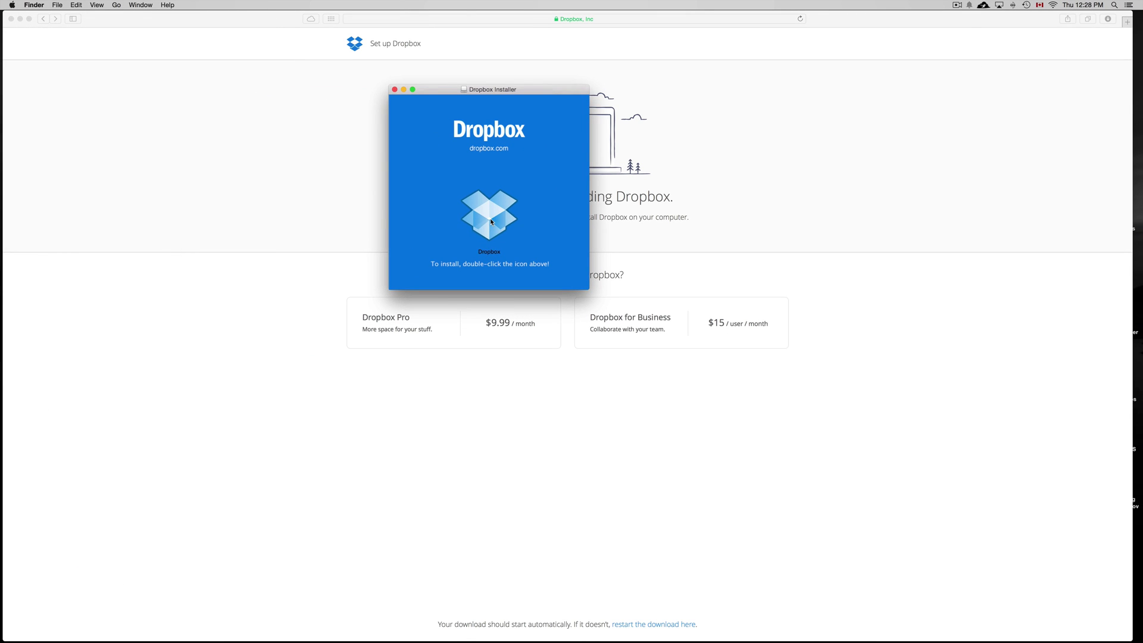
double_click(491, 227)
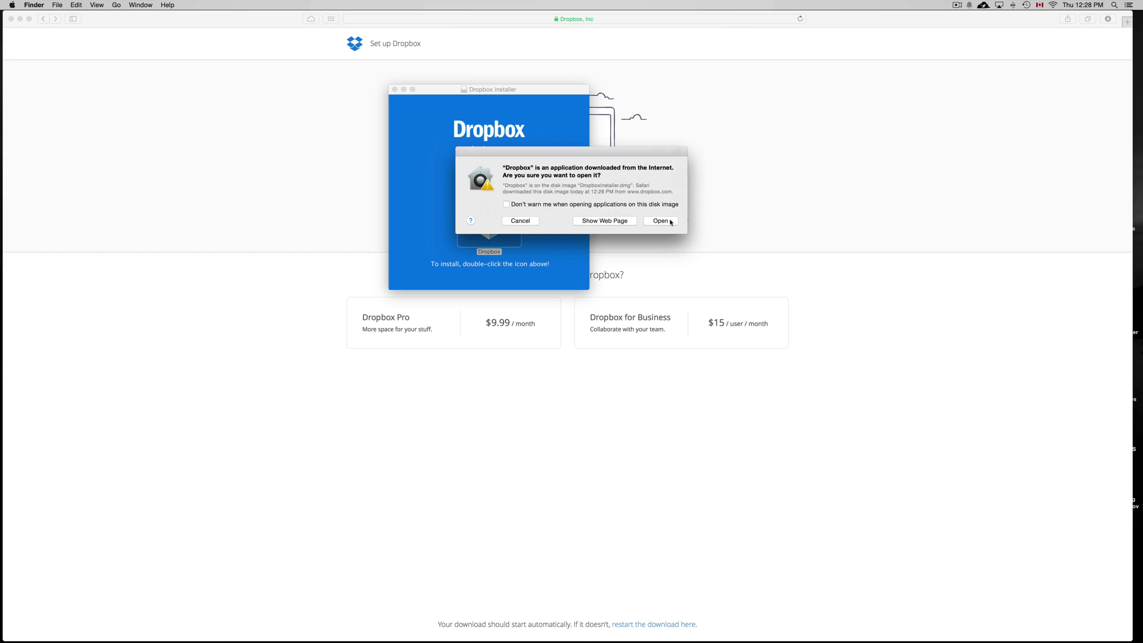
left_click(671, 222)
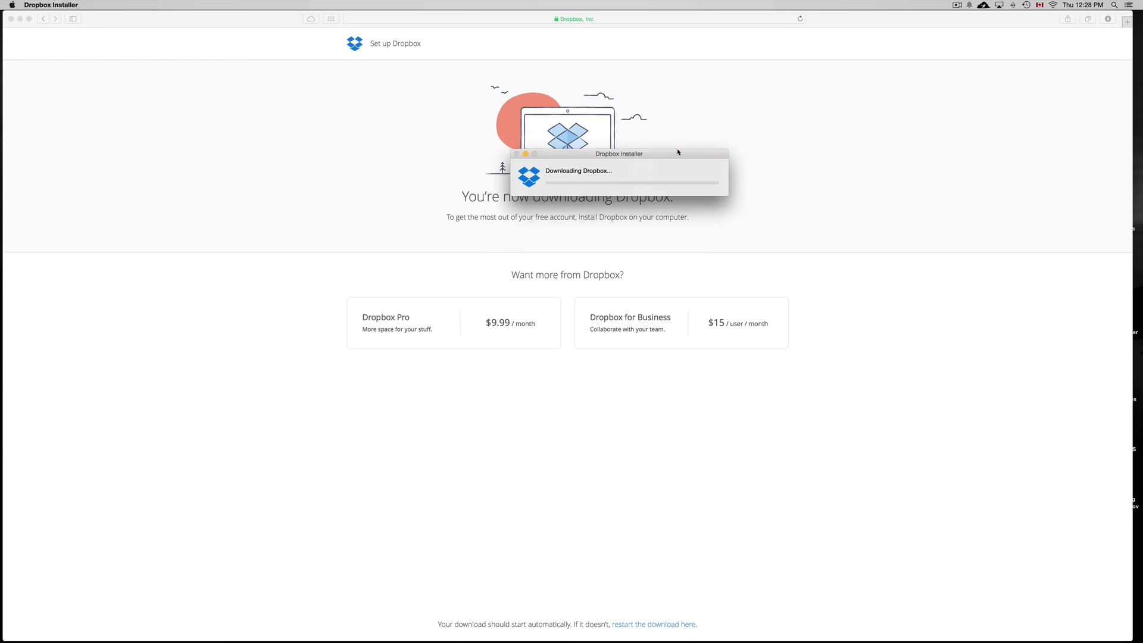
left_click_drag(678, 152, 705, 116)
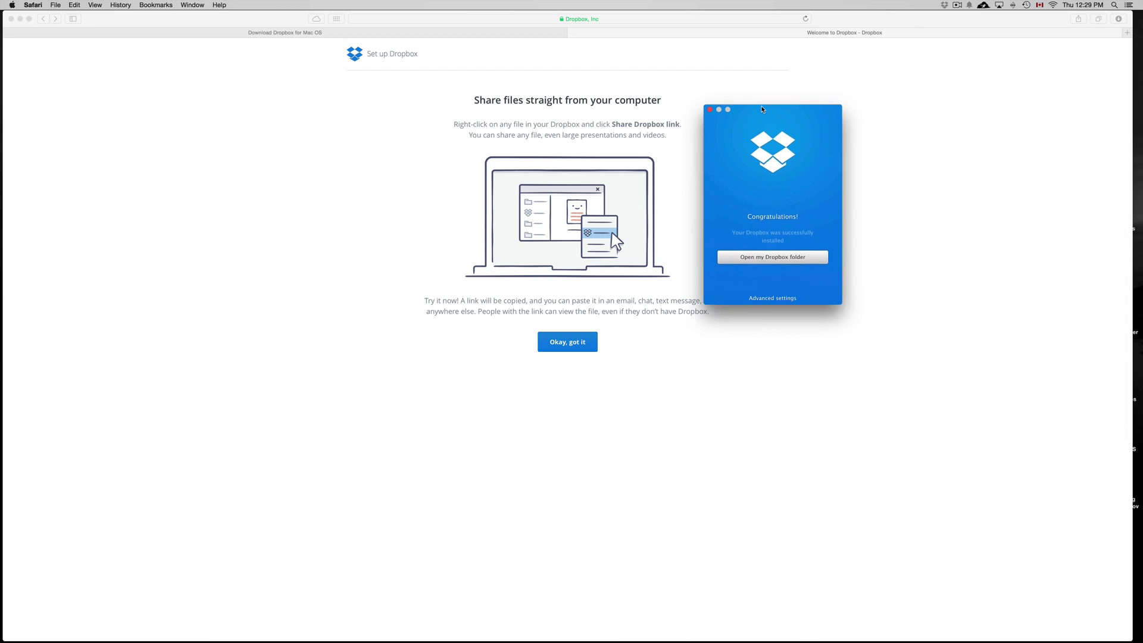
Open the local Dropbox folder in Finder, skipping the password prompt, to see logo_large.gif synced
left_click(764, 255)
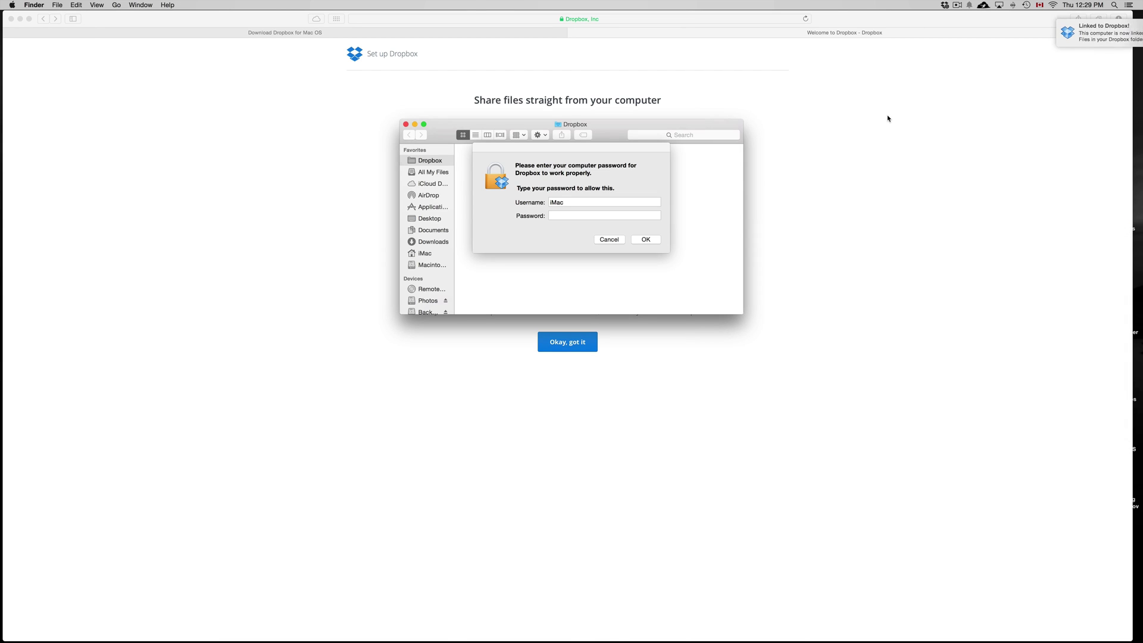
left_click(646, 238)
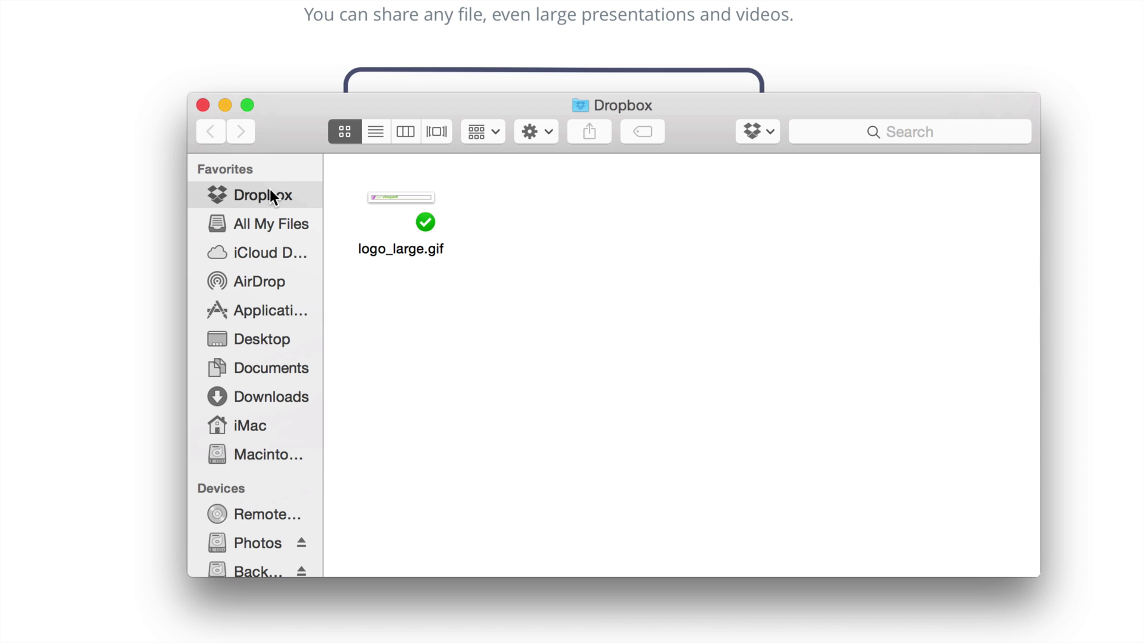
scroll(274, 399, "up", 2)
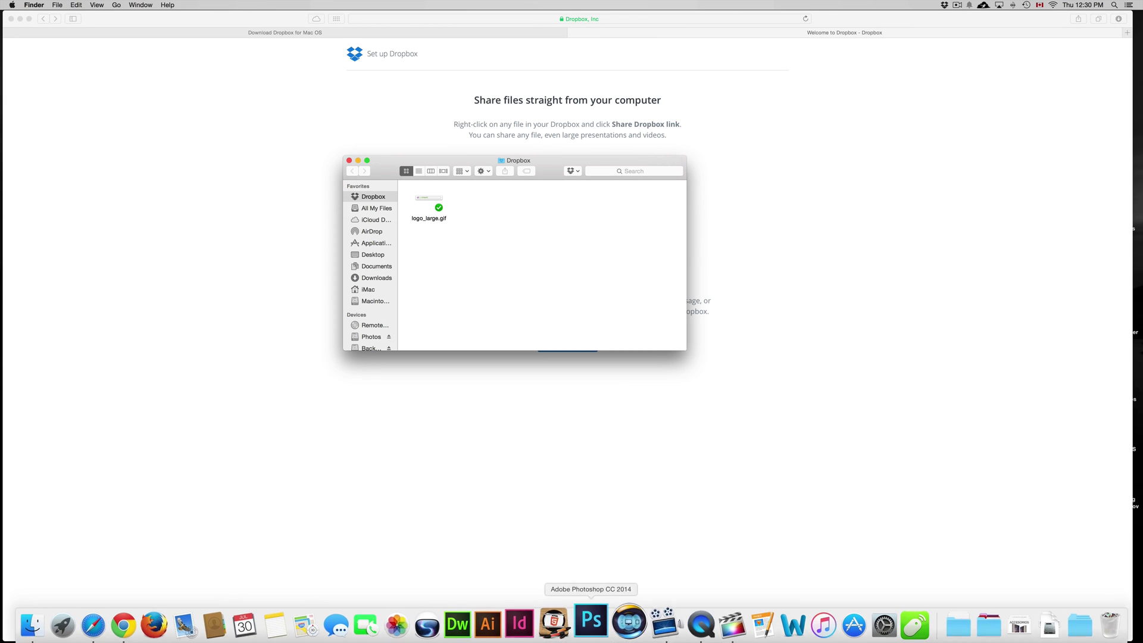
left_click(684, 620)
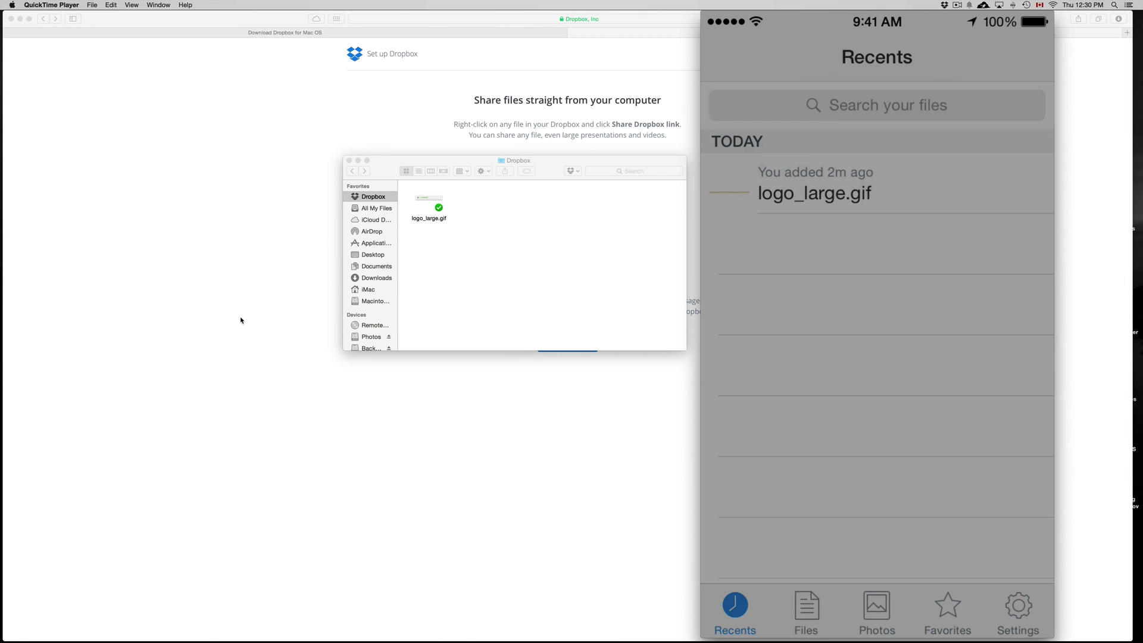
Bring Safari with the Dropbox setup page back to the front
left_click(242, 320)
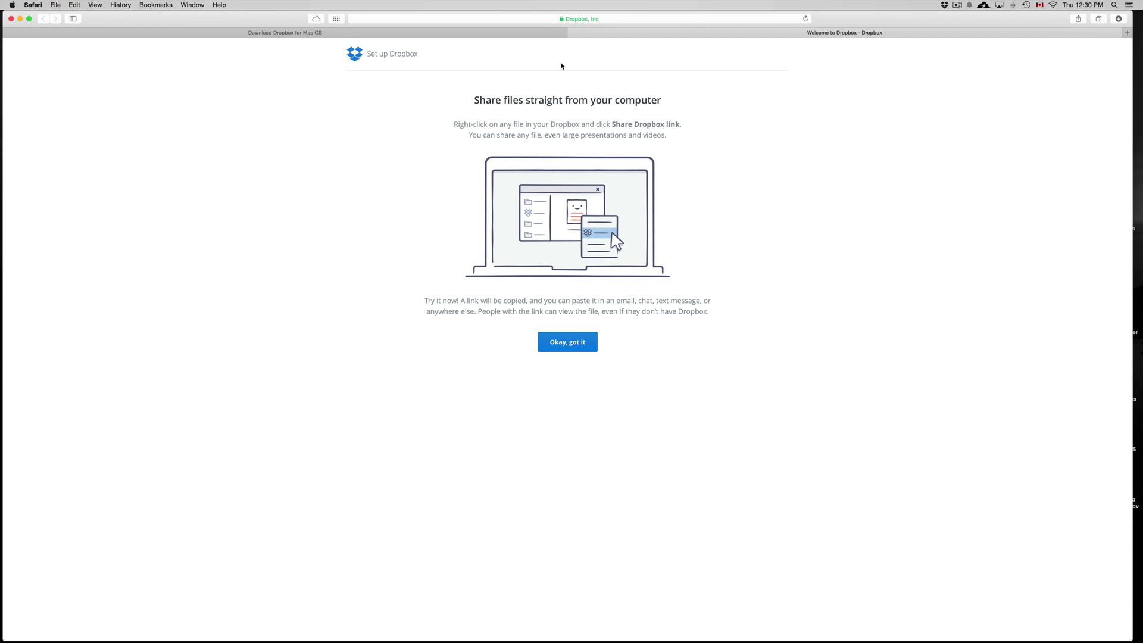
Close the leftover Dropbox welcome page and return to the Files listing
left_click(517, 34)
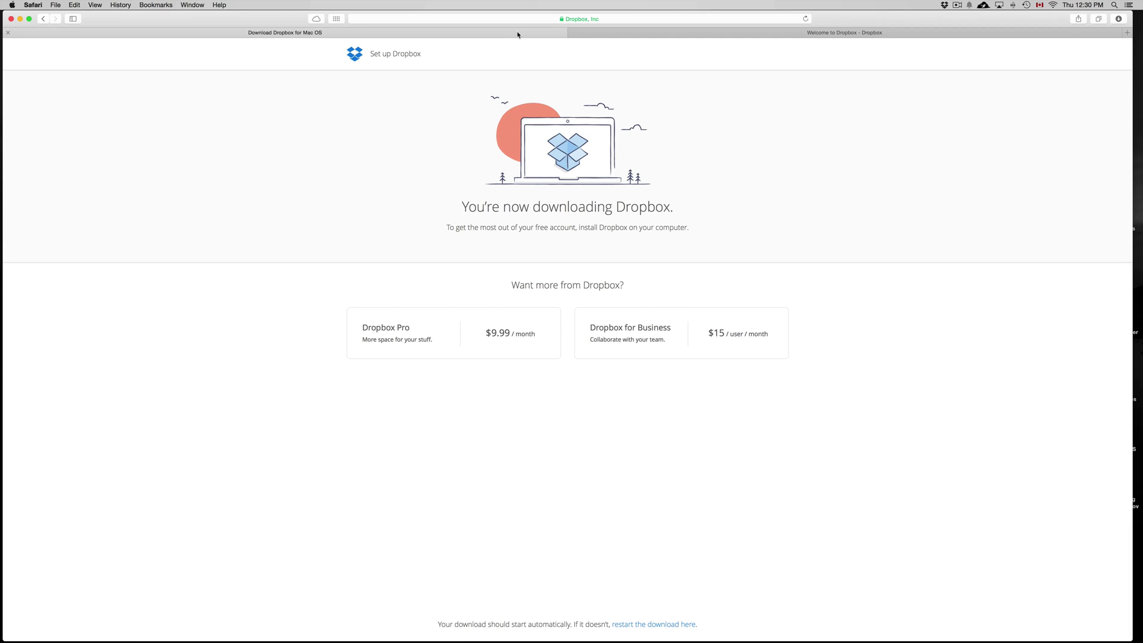
left_click(672, 36)
left_click(573, 32)
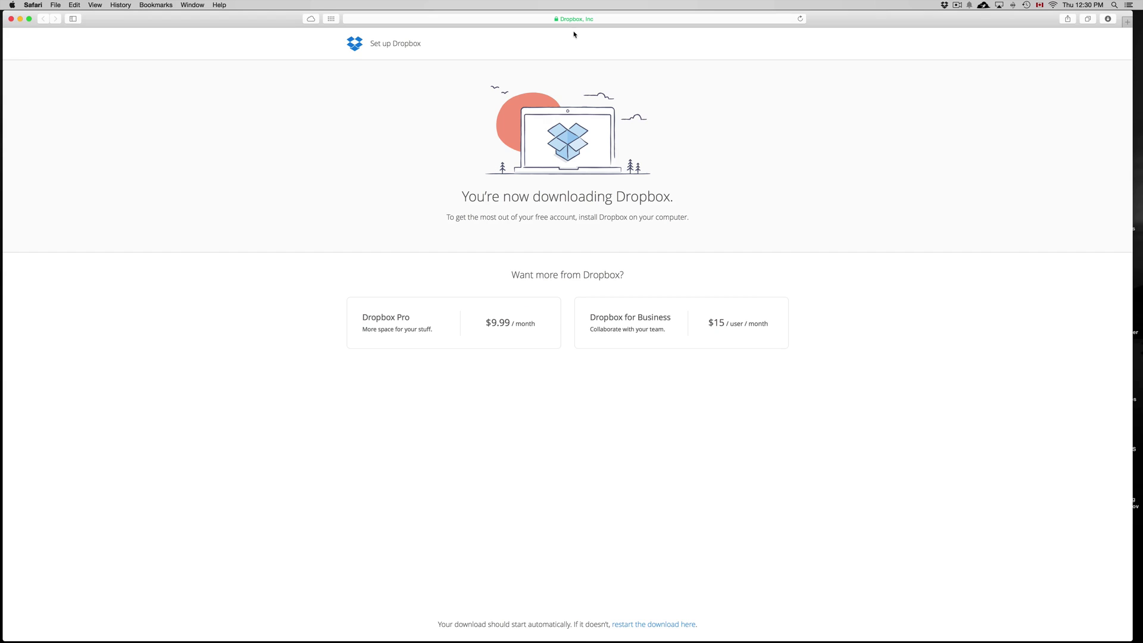
left_click(45, 18)
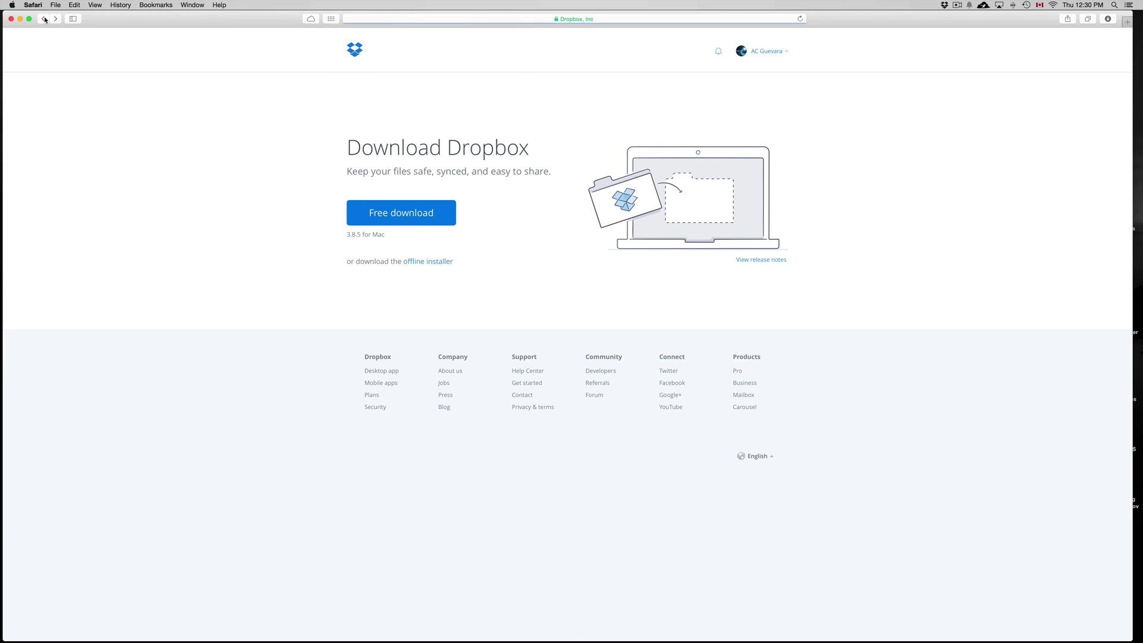
left_click(44, 18)
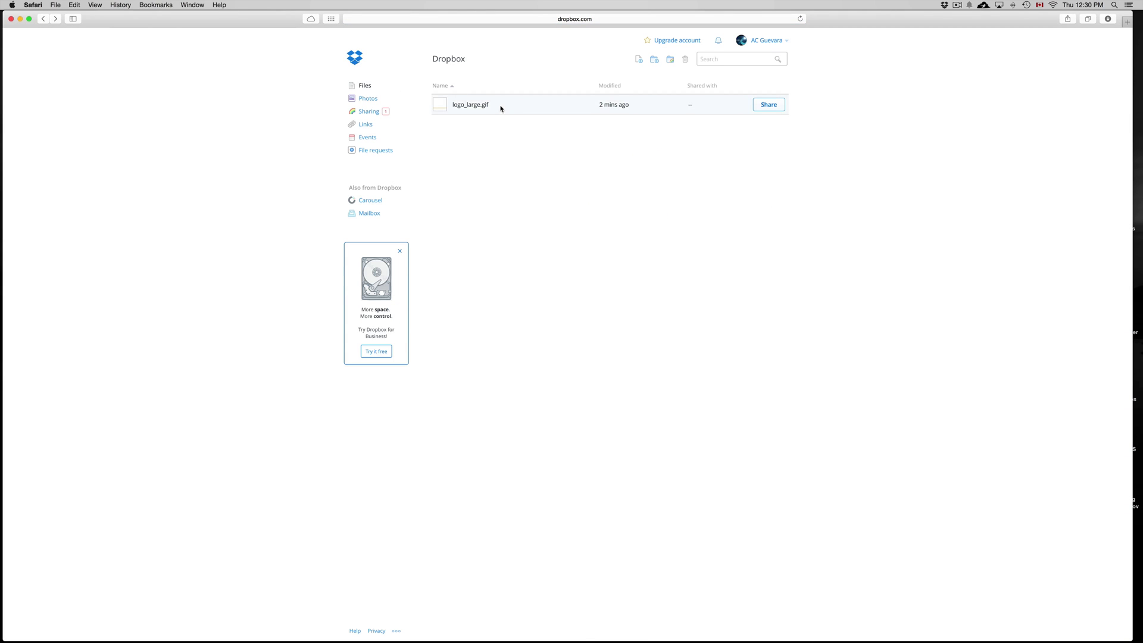
Create a shareable link for logo_large.gif, select the link URL, and close the share window
left_click(767, 106)
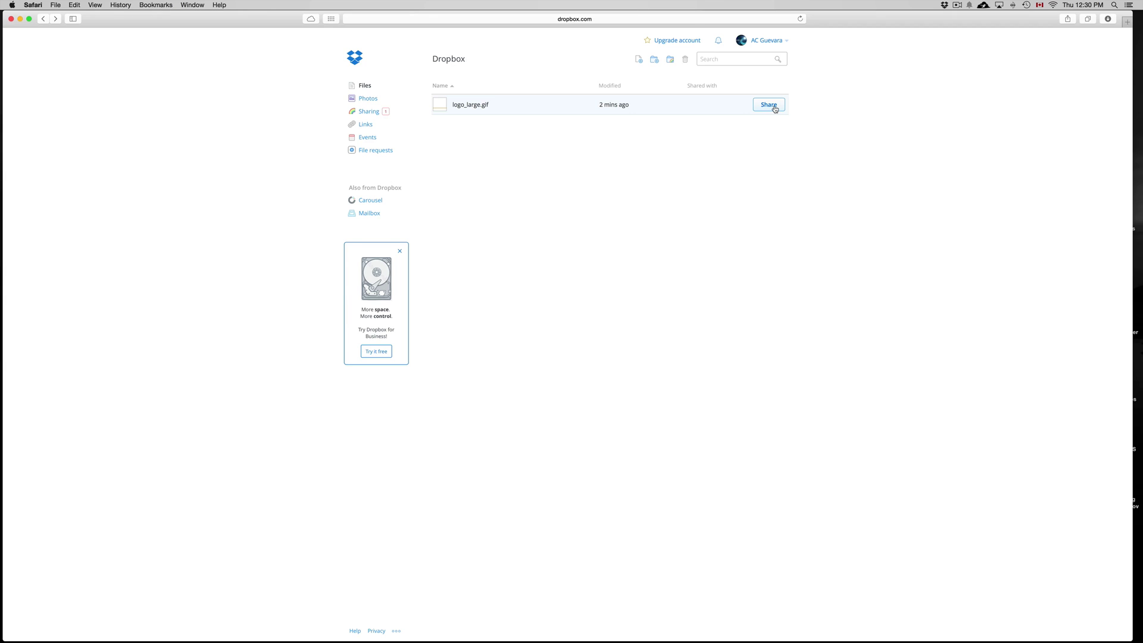
left_click(774, 107)
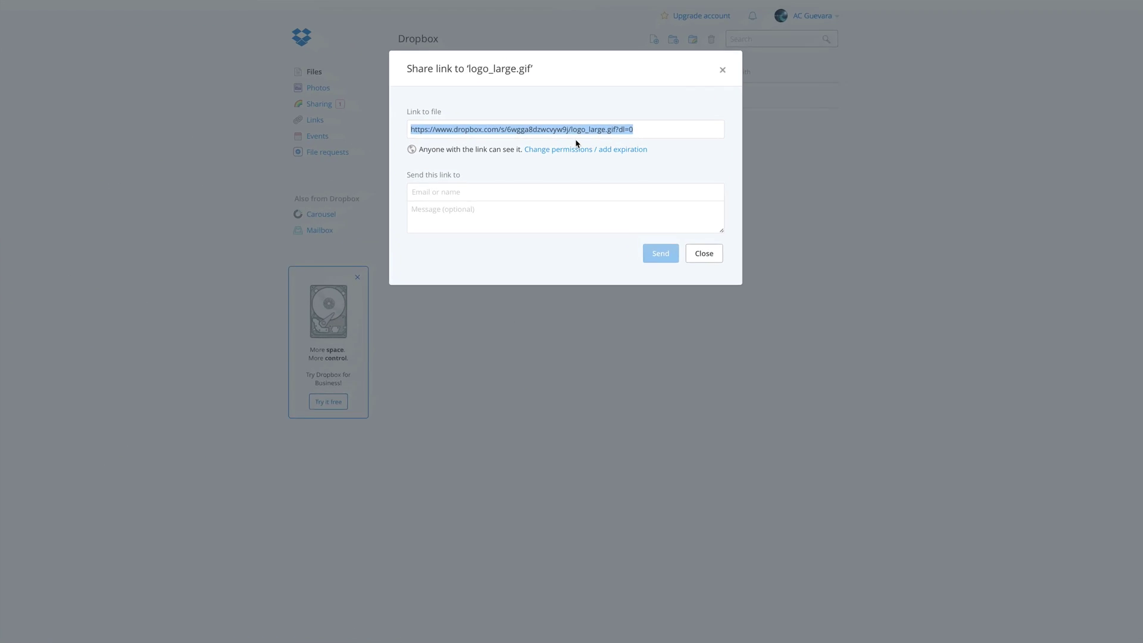
left_click(638, 127)
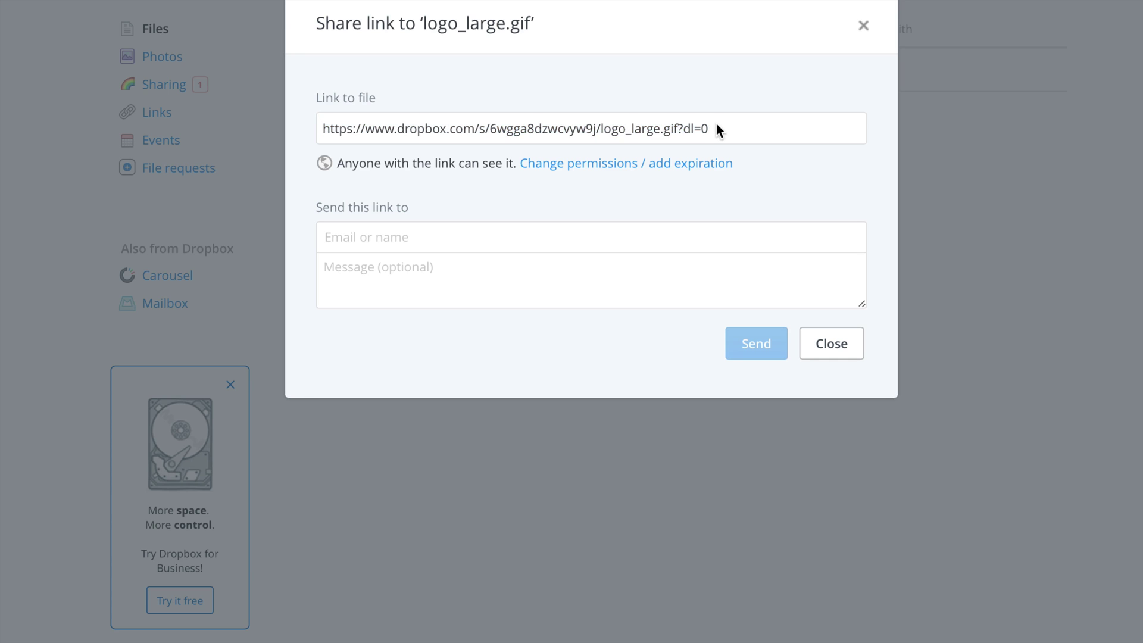
left_click_drag(716, 126, 298, 135)
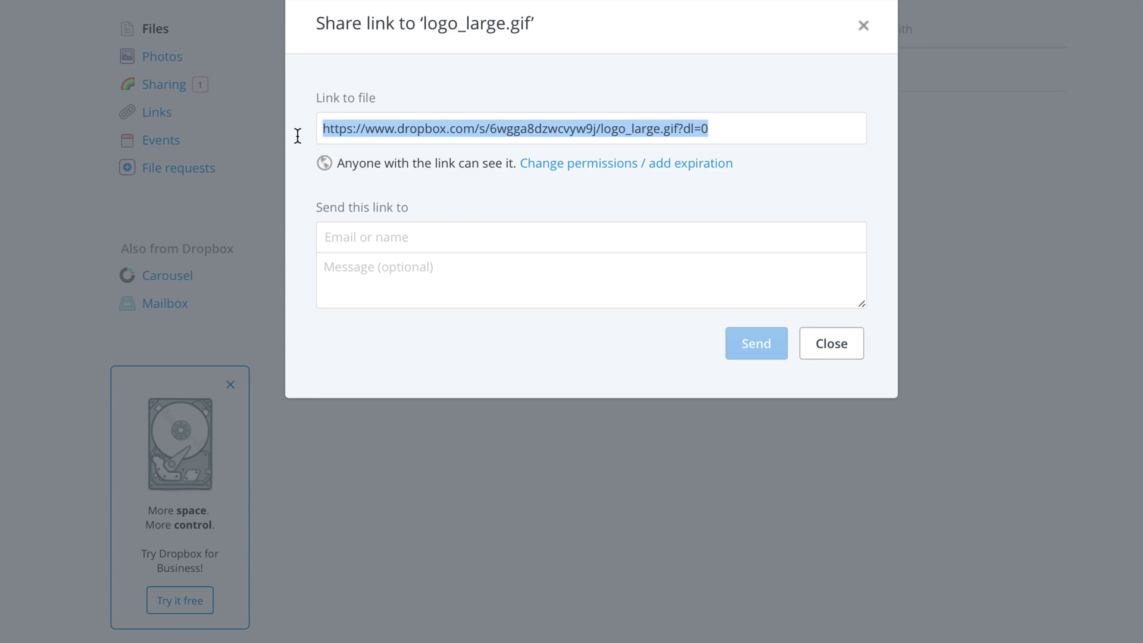
left_click(360, 237)
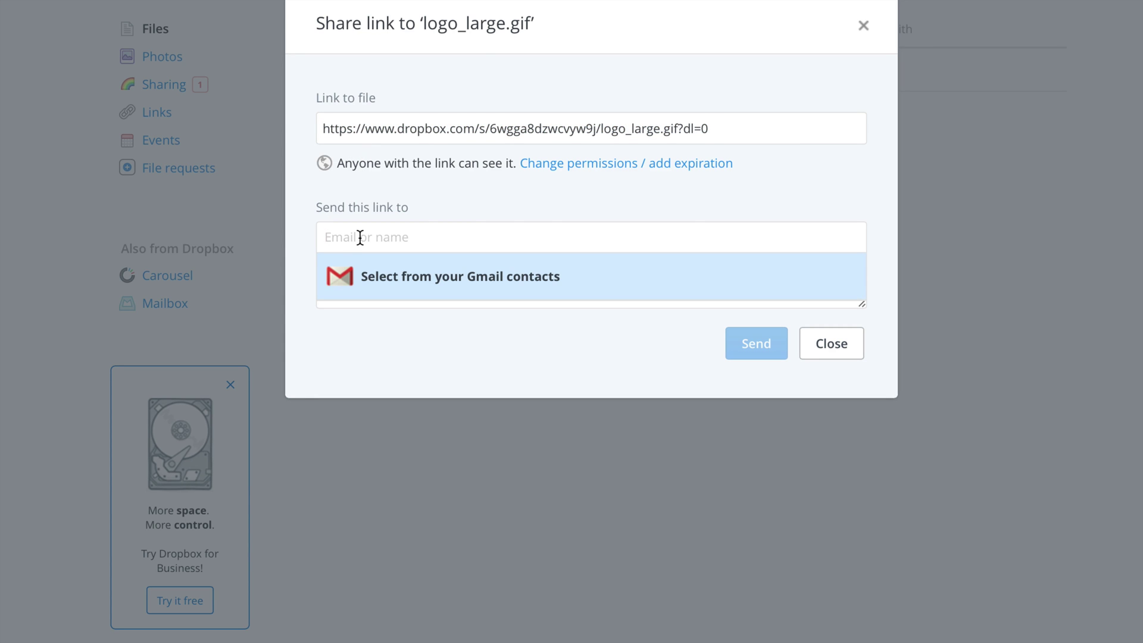
left_click(689, 210)
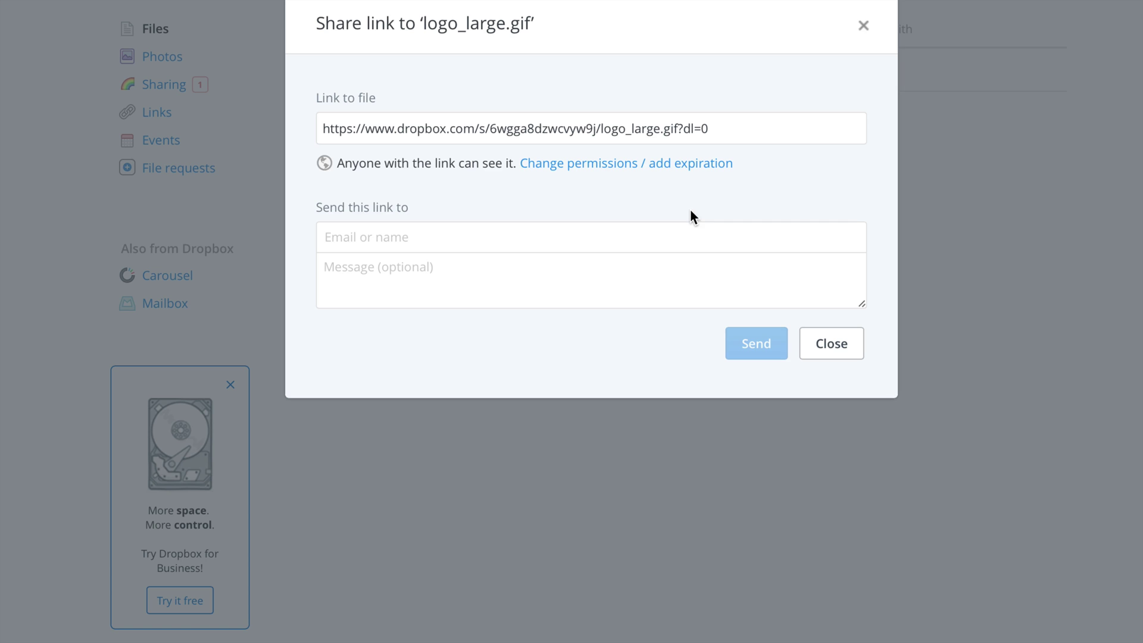
left_click(441, 293)
left_click_drag(730, 123, 246, 119)
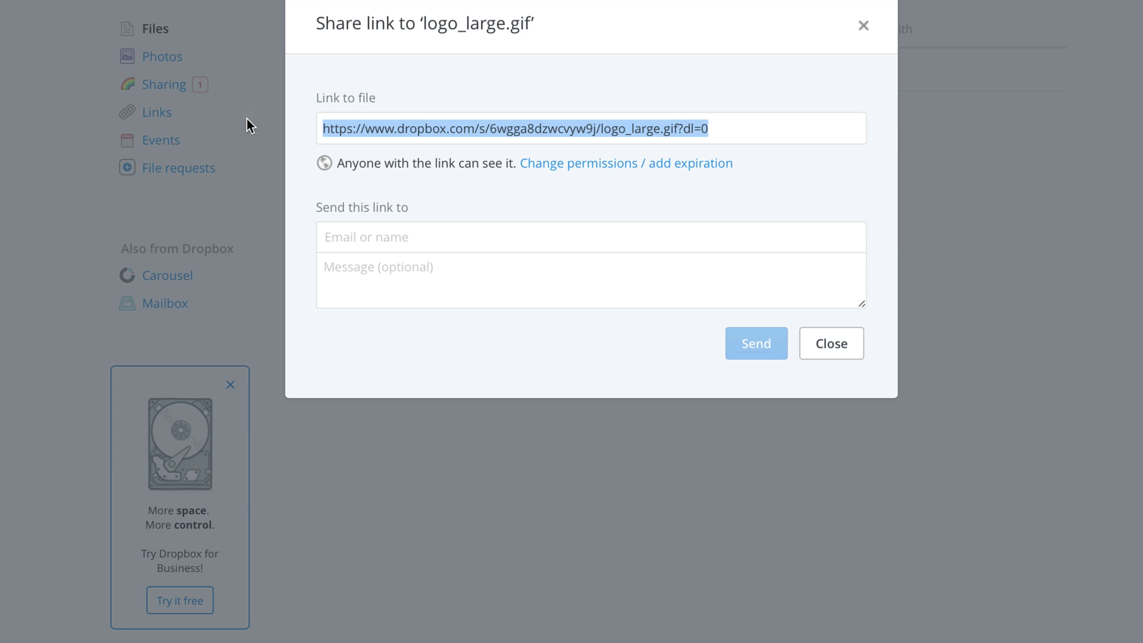
left_click(816, 348)
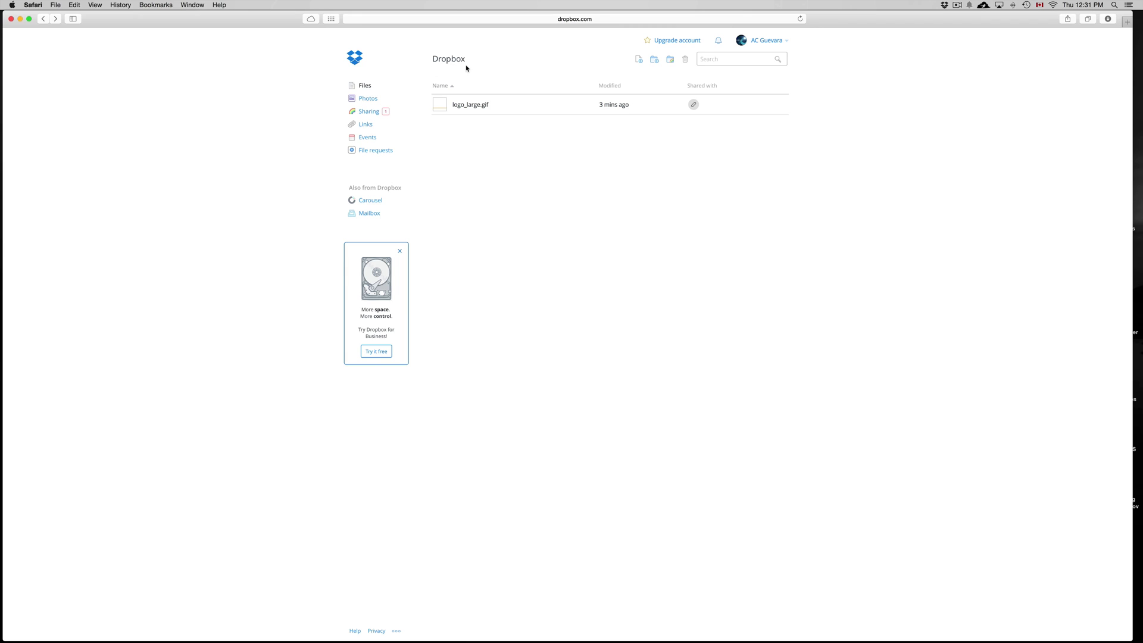
Reach the Finder Dropbox window via Mission Control and move logo_large.gif to the Trash
mouse_move(727, 104)
key("ctrl+Up")
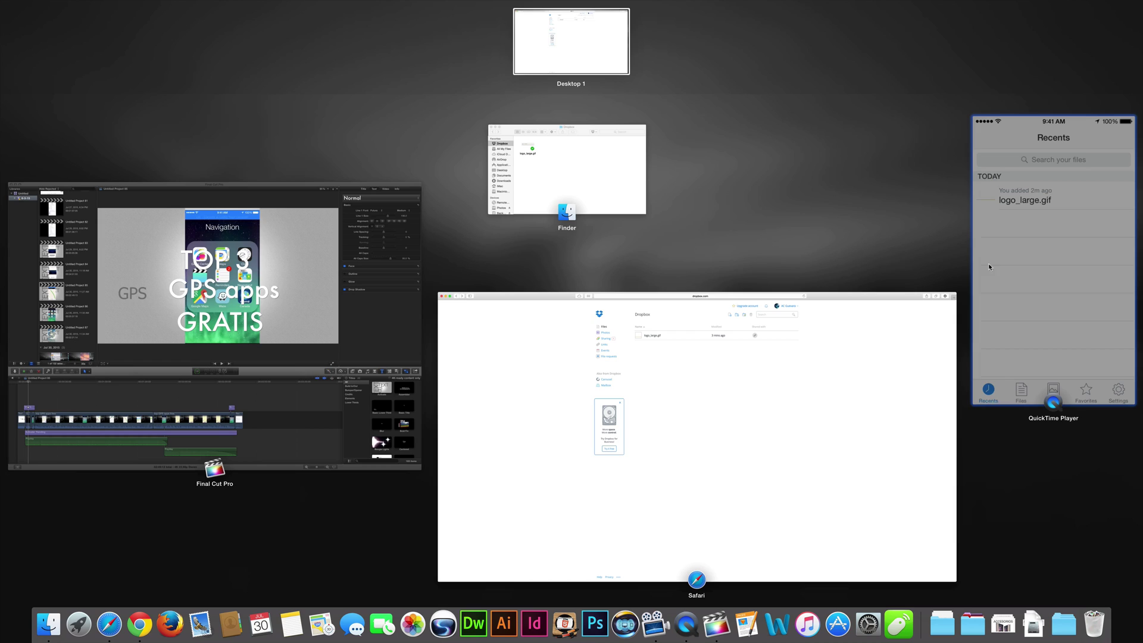
left_click(500, 173)
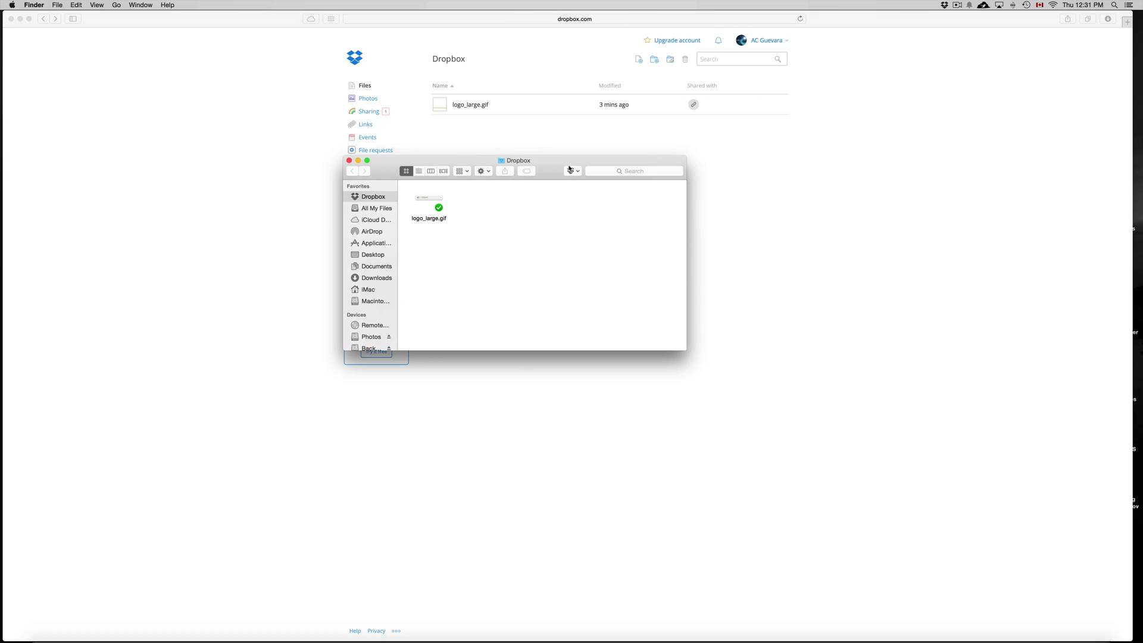
left_click_drag(385, 169, 316, 82)
left_click(360, 118)
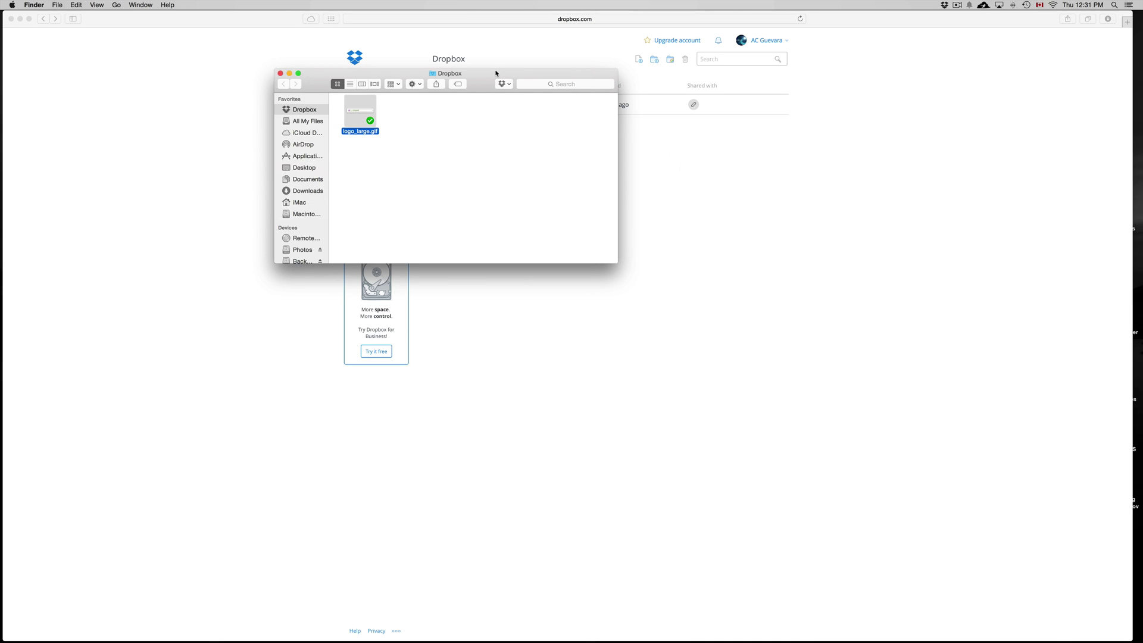
left_click_drag(496, 73, 615, 166)
left_click(526, 217)
left_click(470, 206)
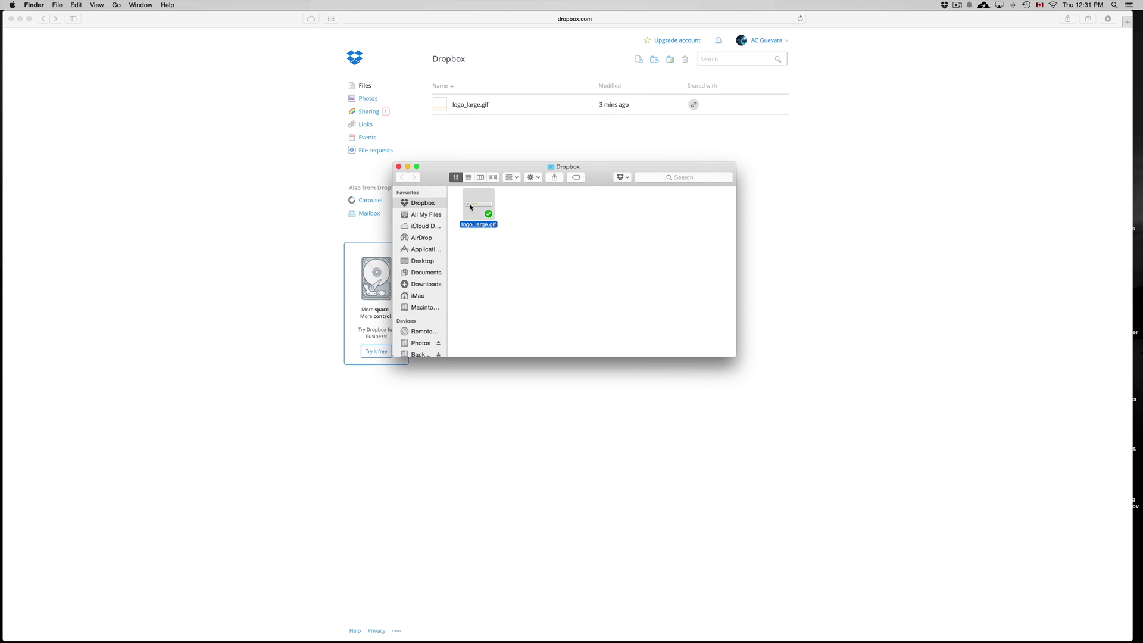
key("super+BackSpace")
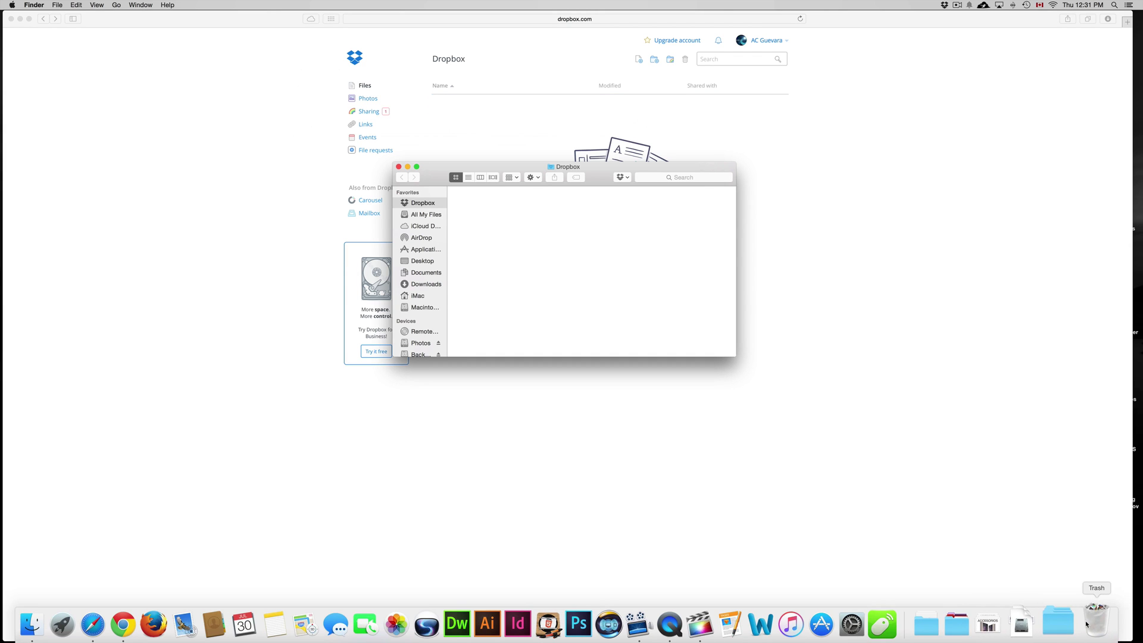
left_click_drag(590, 177, 305, 238)
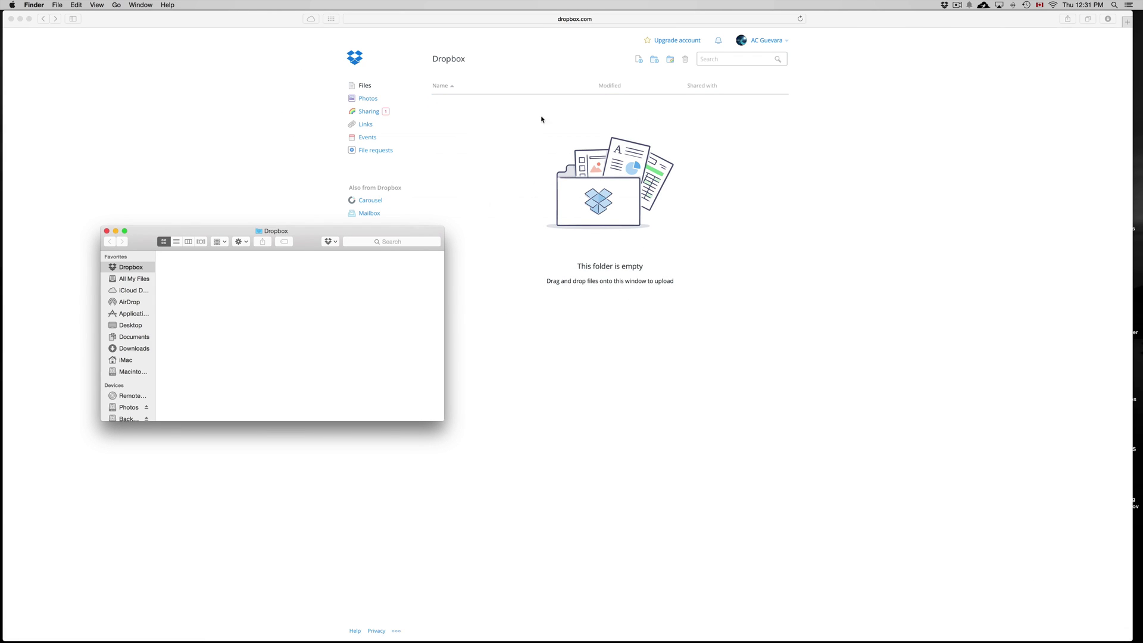
Check the iPhone mirror in QuickTime Player, then quit it, leaving Safari's empty Files page
left_click(876, 147)
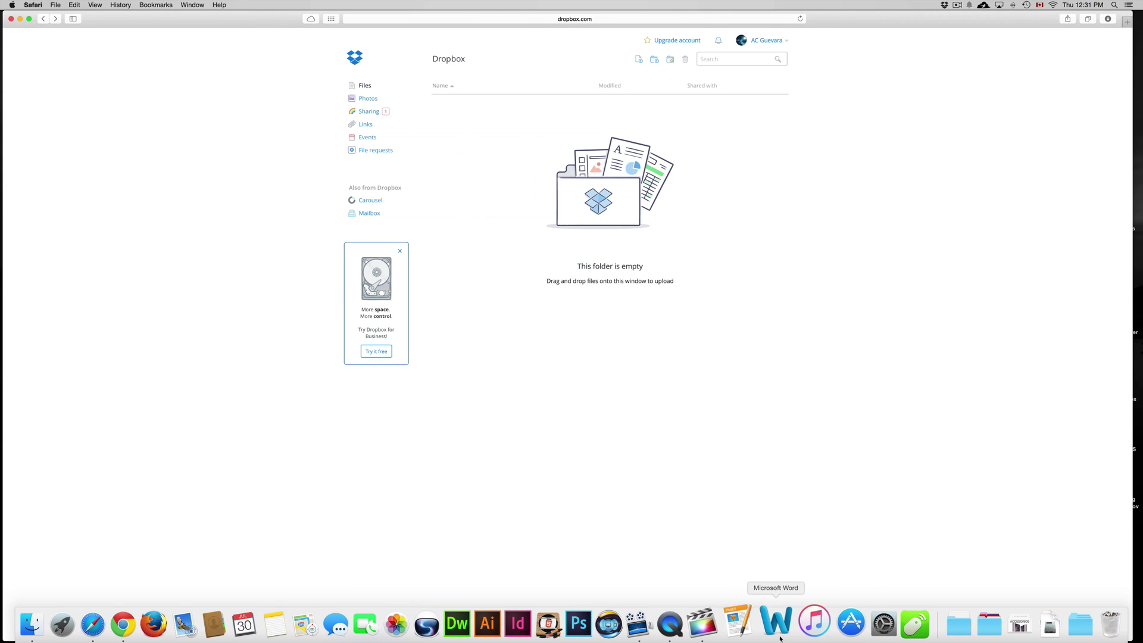
left_click(700, 599)
left_click(623, 259)
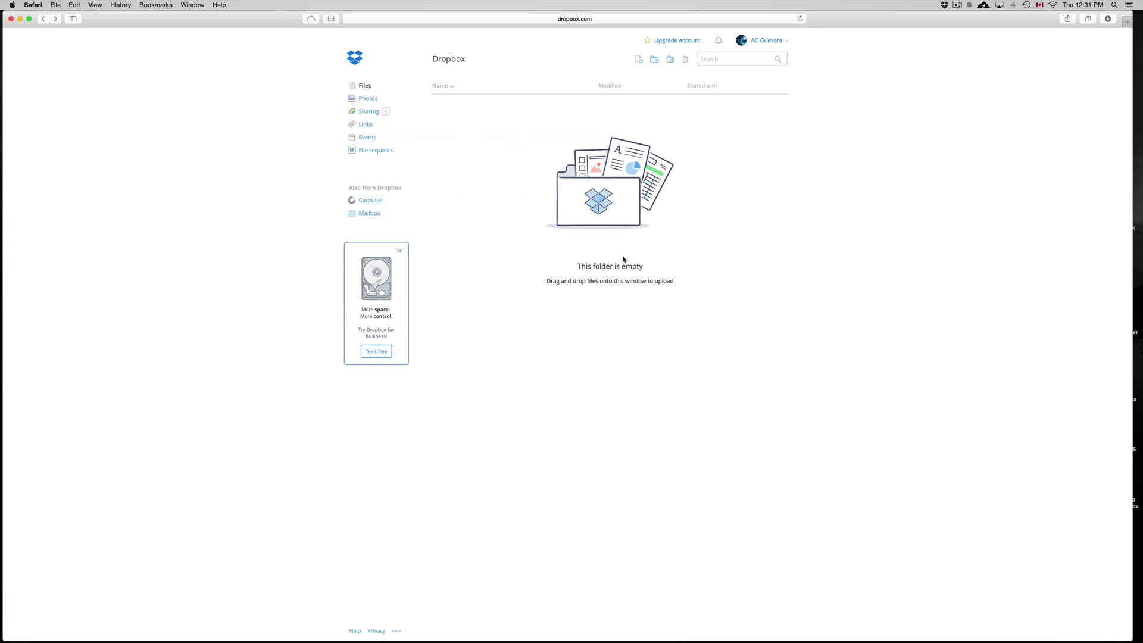
left_click(691, 619)
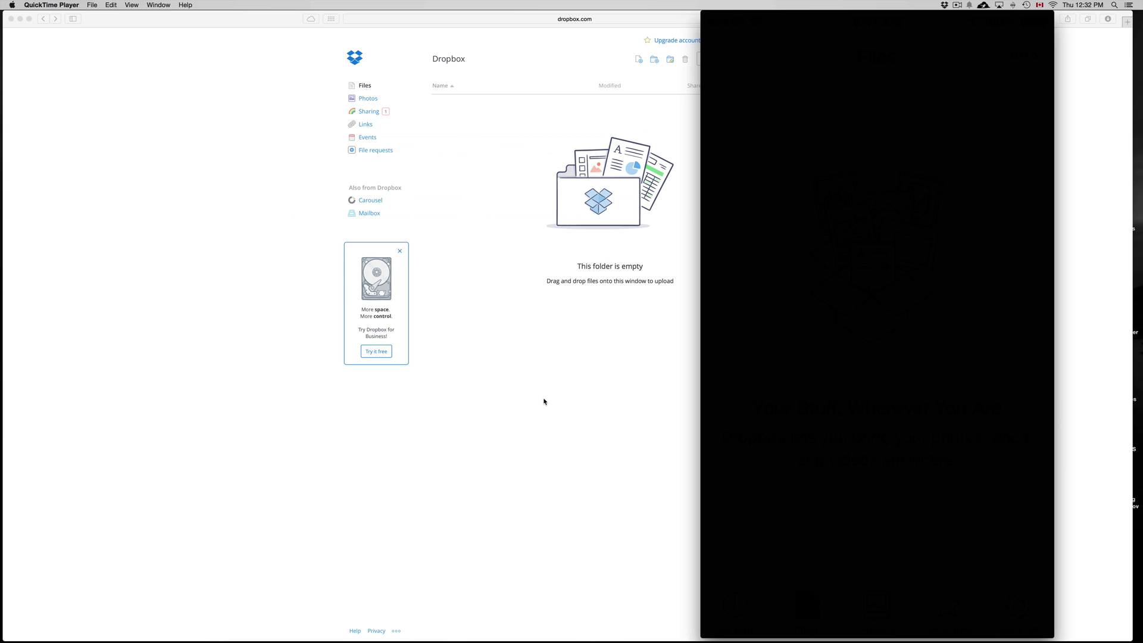
key("super+q")
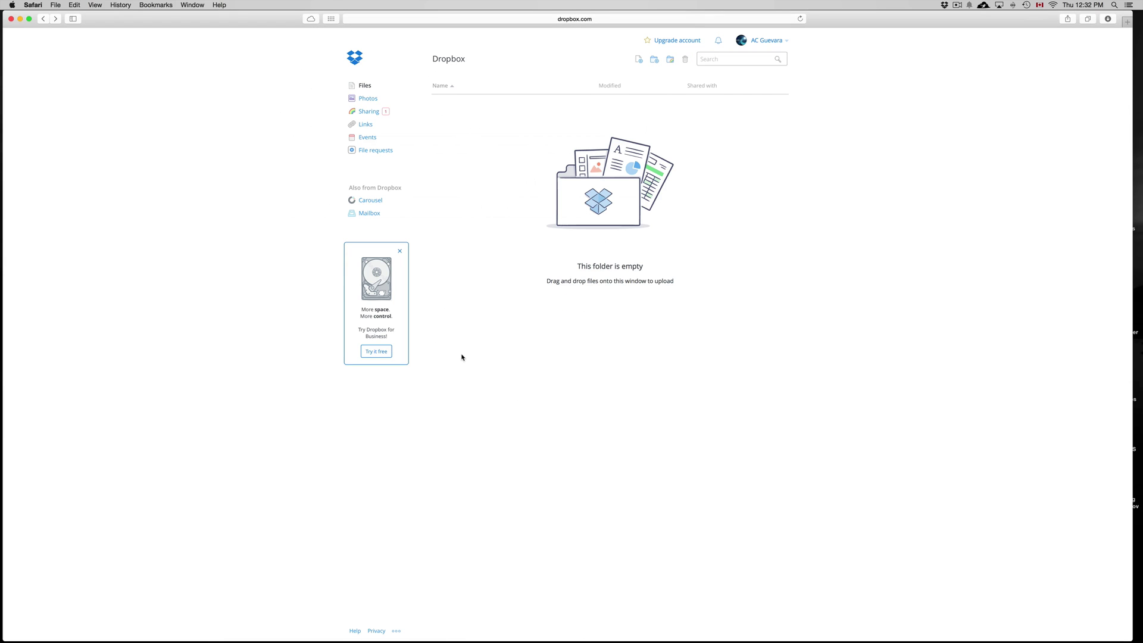